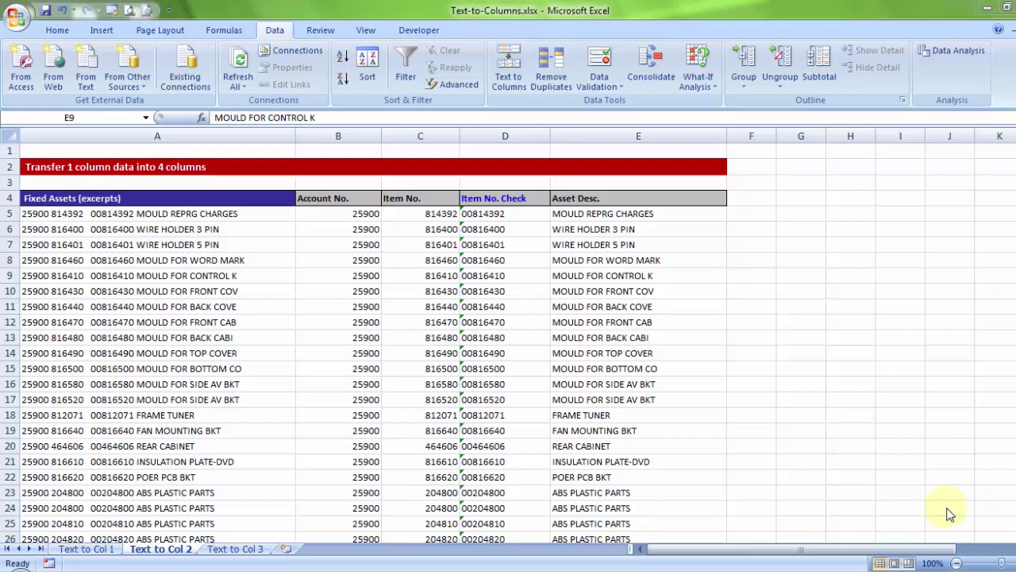
Open the Text to Col 3 sheet with the Trailing MINUS and Nos. Stored as Text tables
{"action": "left_click", "coordinate": [231, 553]}
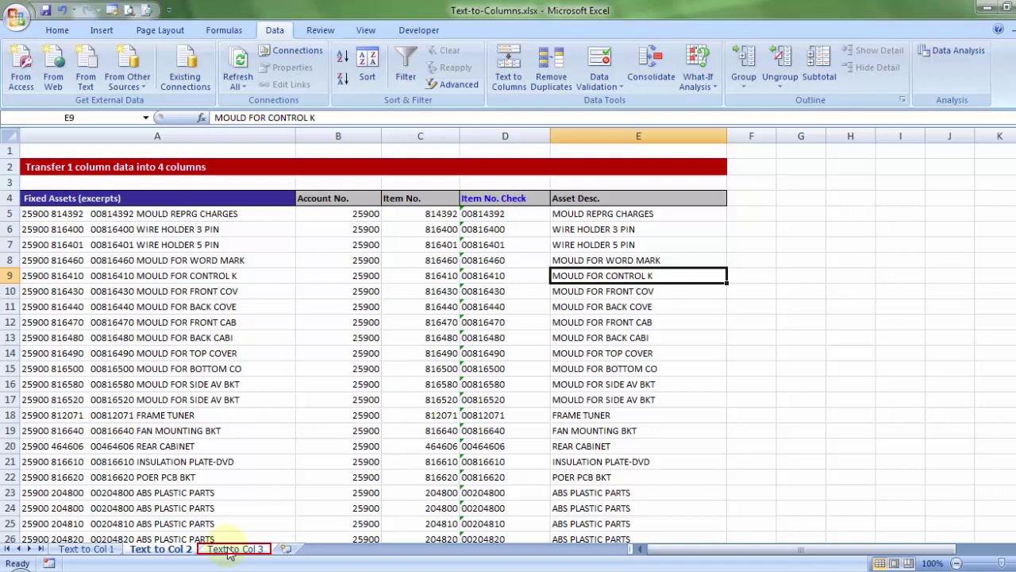
{"action": "left_click", "coordinate": [227, 550]}
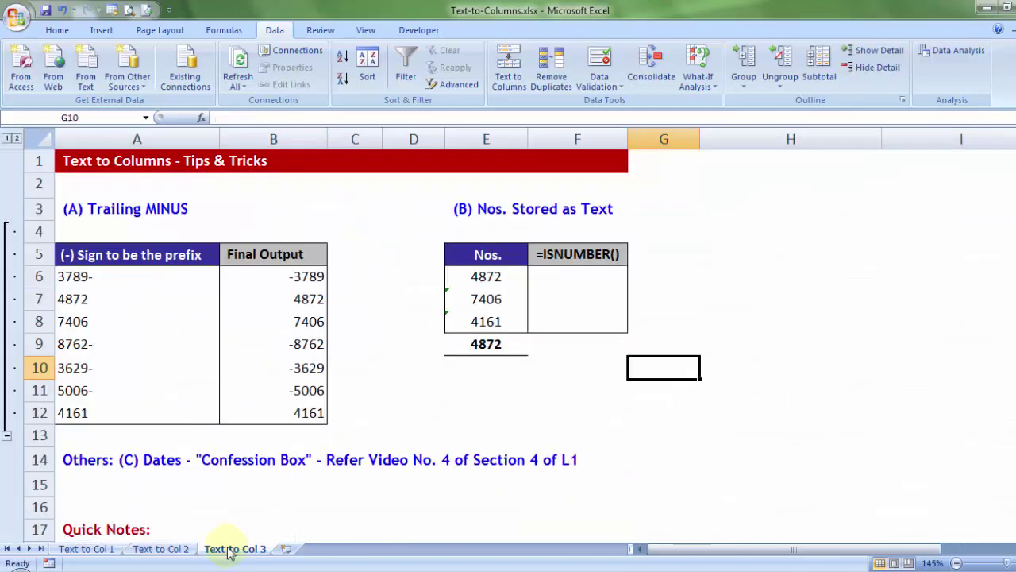
{"action": "key", "text": "Left"}
{"action": "key", "text": "Left"}
{"action": "key", "text": "Left"}
{"action": "key", "text": "Down"}
{"action": "key", "text": "Down"}
{"action": "key", "text": "Down"}
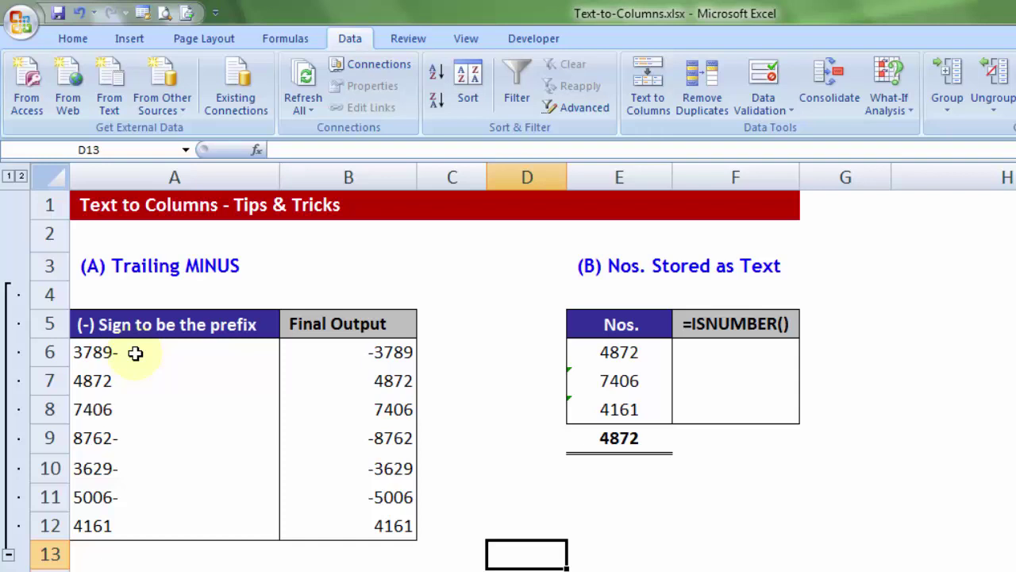
{"action": "left_click", "coordinate": [136, 354]}
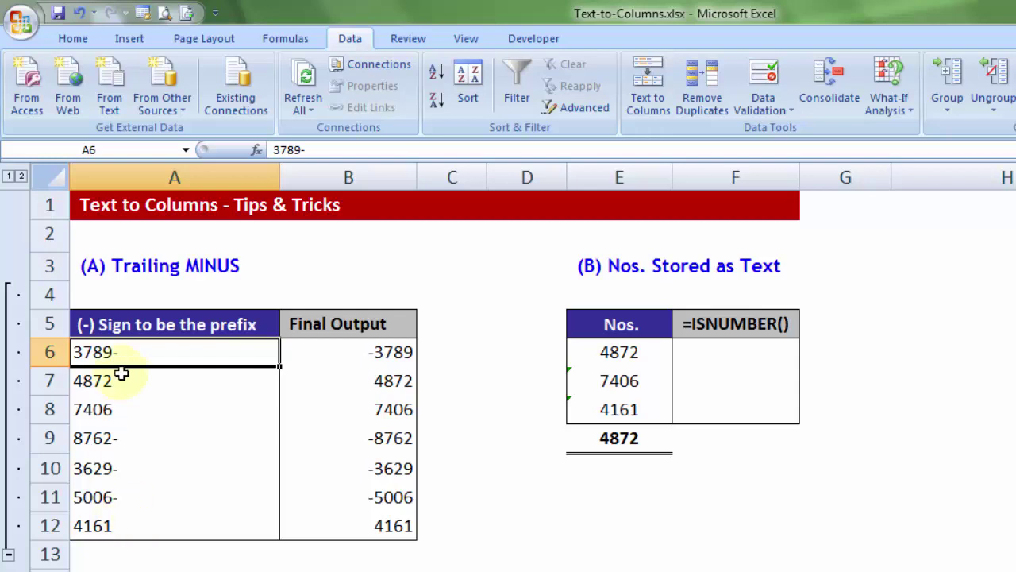
Convert A6:A12 with Text to Columns, with the Space delimiter off and Trailing minus kept on
{"action": "left_click_drag", "start_coordinate": [127, 347], "coordinate": [123, 528]}
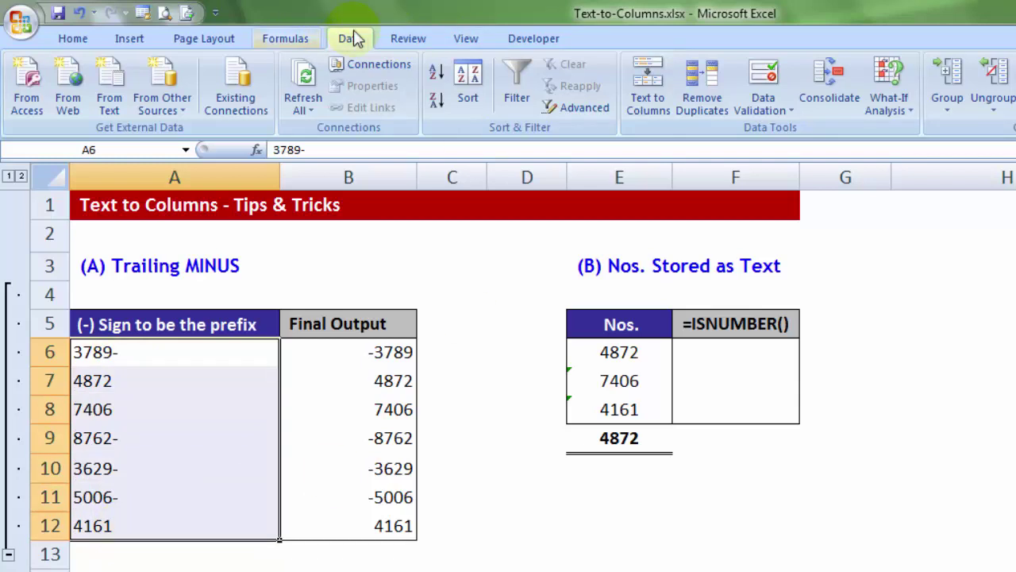
{"action": "left_click", "coordinate": [645, 104]}
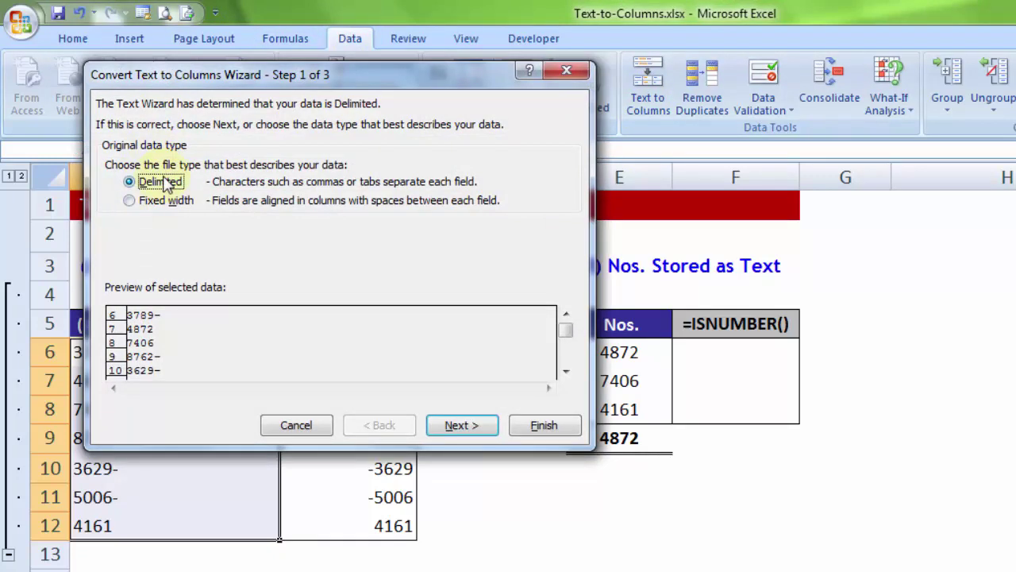
{"action": "left_click", "coordinate": [475, 429]}
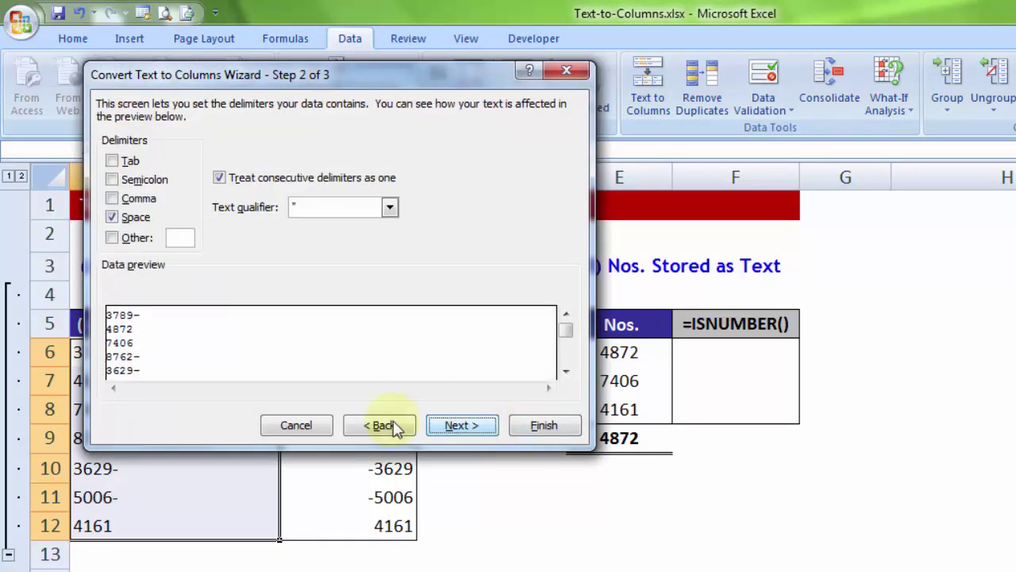
{"action": "left_click", "coordinate": [121, 223]}
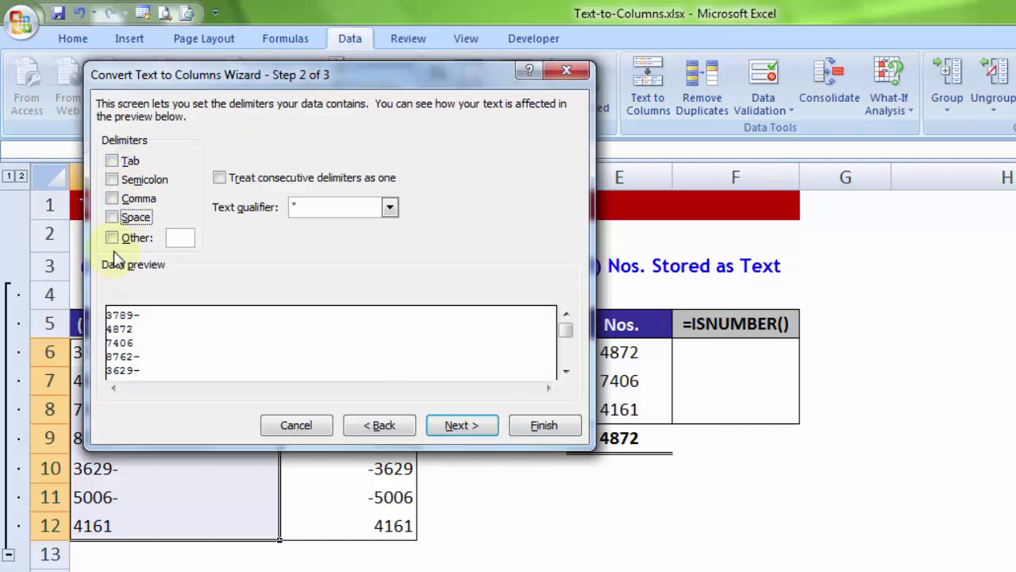
{"action": "left_click", "coordinate": [456, 427]}
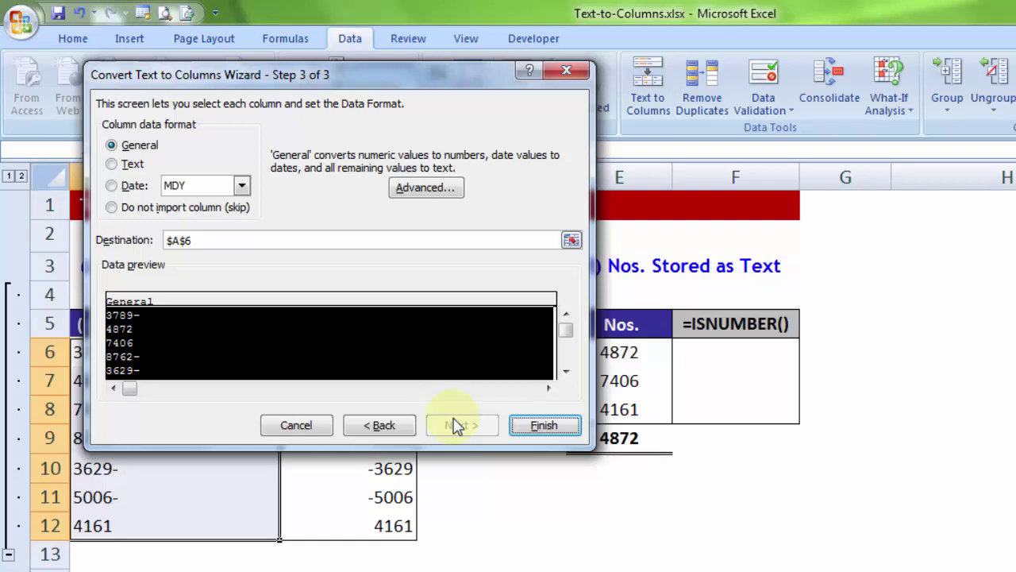
{"action": "left_click", "coordinate": [418, 195]}
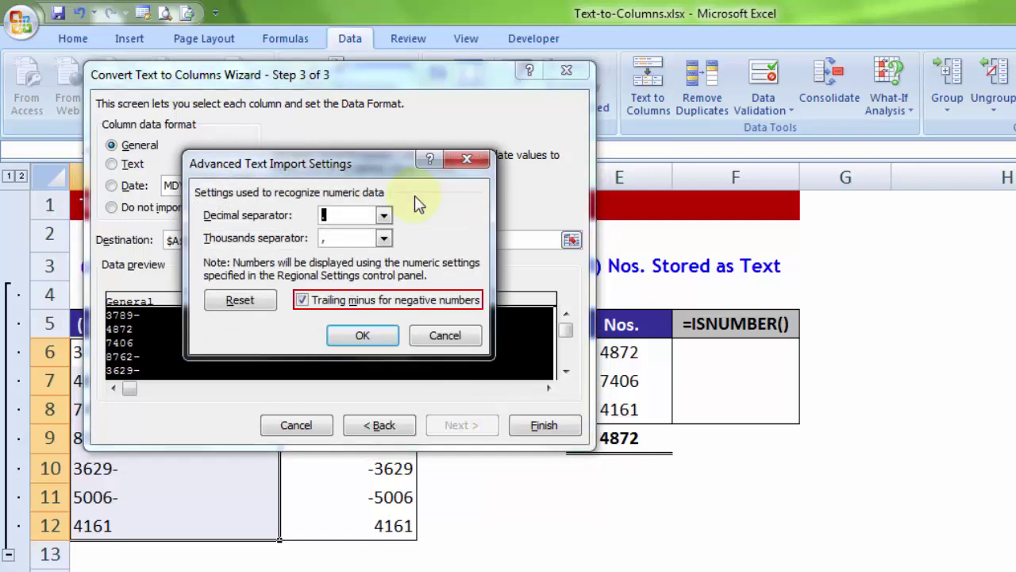
{"action": "left_click", "coordinate": [386, 338]}
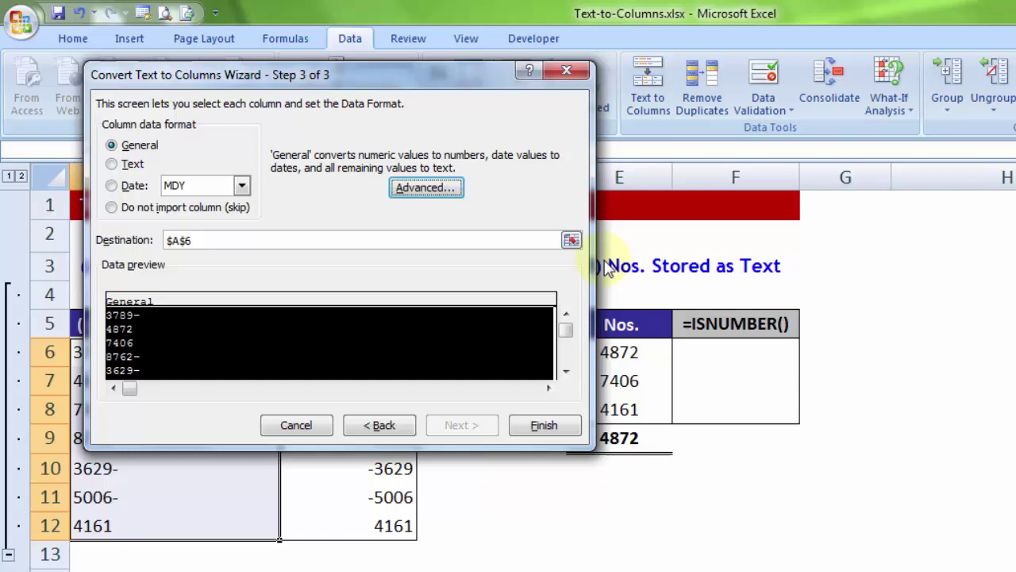
{"action": "left_click", "coordinate": [538, 433]}
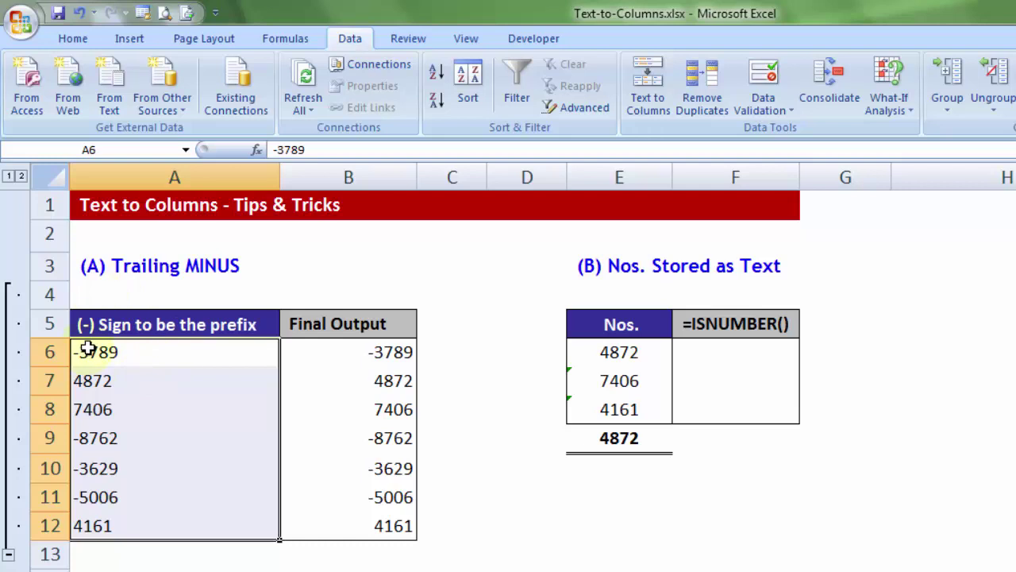
Total A6:A12 with =SUM in A13 (-4747), then undo the sum and the conversion
{"action": "left_click", "coordinate": [111, 544]}
{"action": "type", "text": "=SUM("}
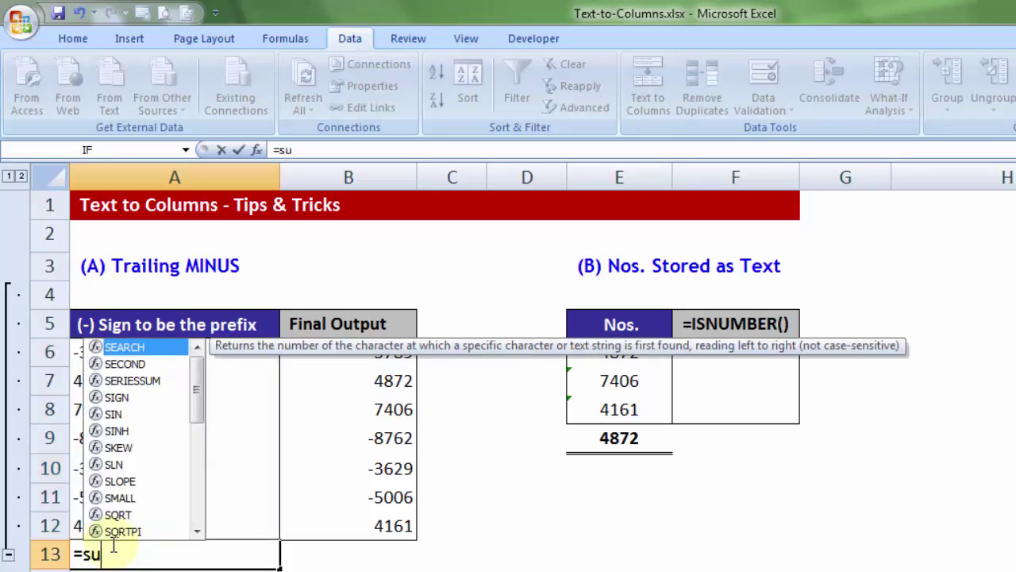
{"action": "left_click", "coordinate": [117, 353]}
{"action": "left_click_drag", "start_coordinate": [117, 353], "coordinate": [92, 531]}
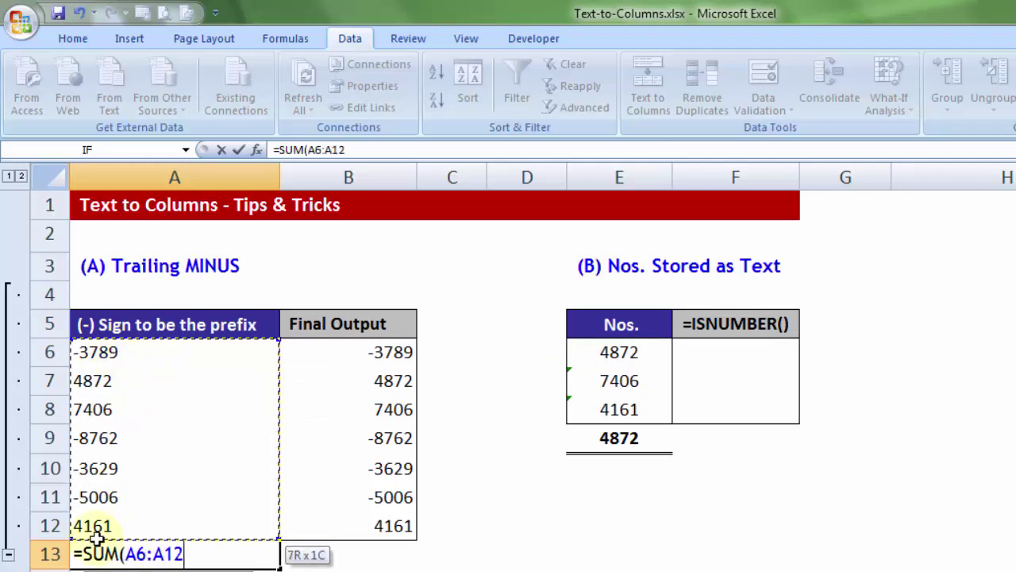
{"action": "key", "text": "Return"}
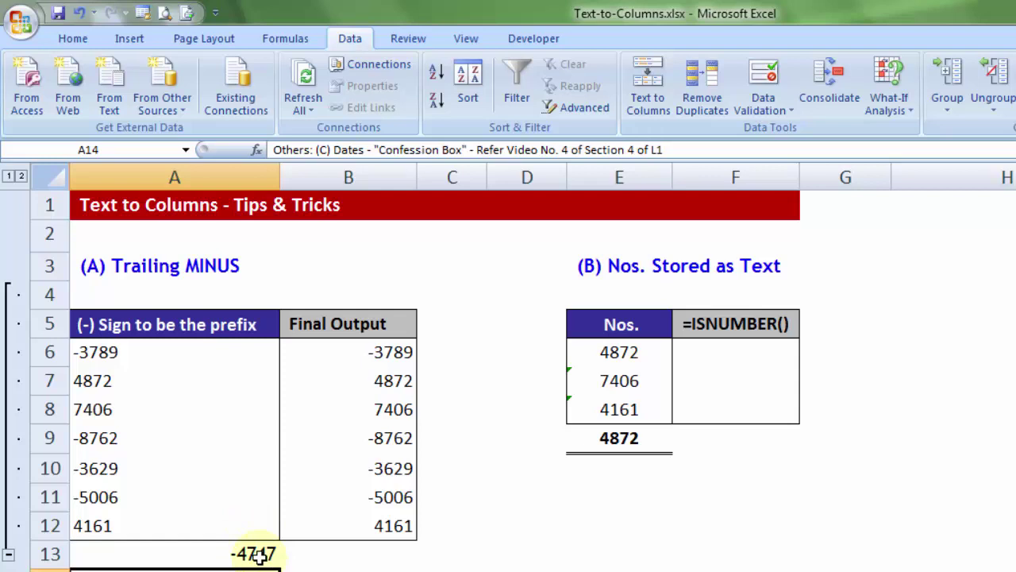
{"action": "key", "text": "ctrl+z"}
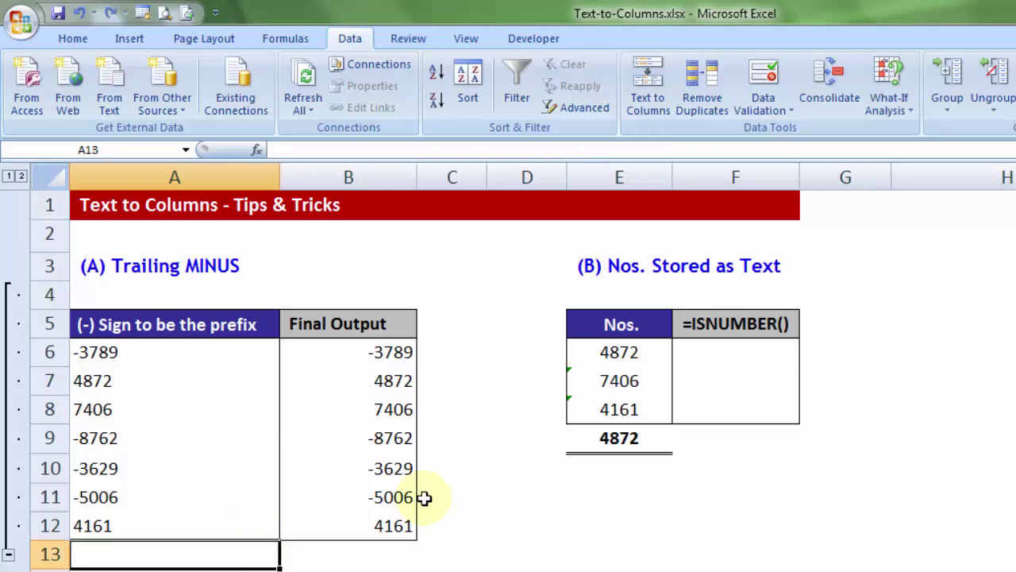
{"action": "key", "text": "ctrl+z"}
Reconvert A6:A12 with Text to Columns, finishing on default settings right after the delimiter step
{"action": "left_click_drag", "start_coordinate": [170, 355], "coordinate": [129, 533]}
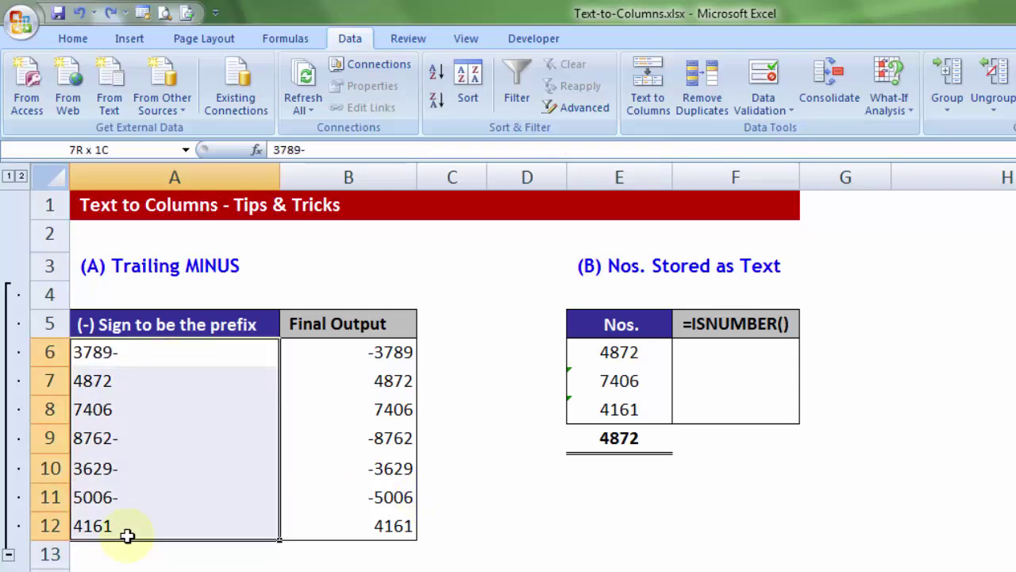
{"action": "left_click", "coordinate": [653, 99]}
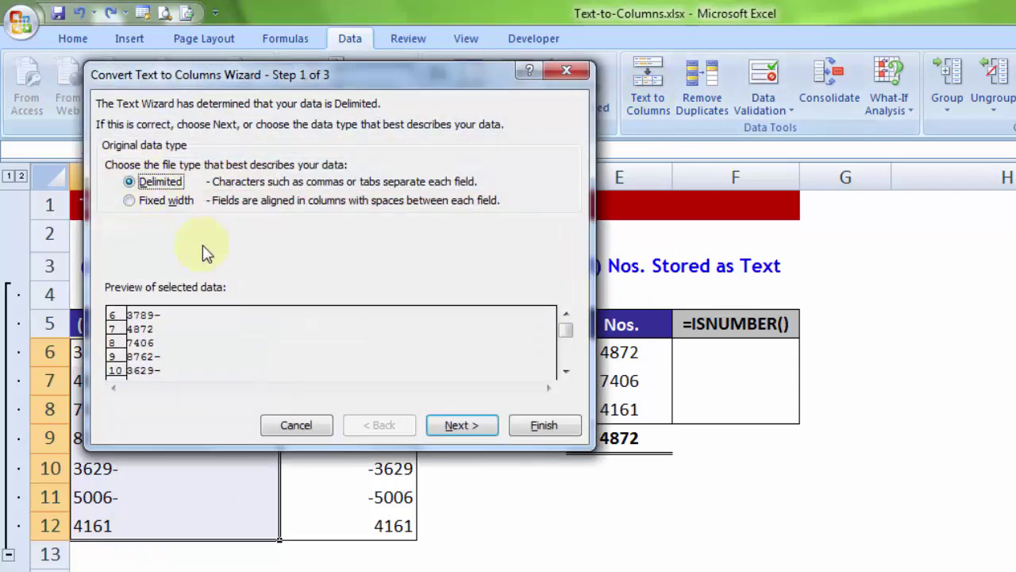
{"action": "left_click", "coordinate": [453, 425]}
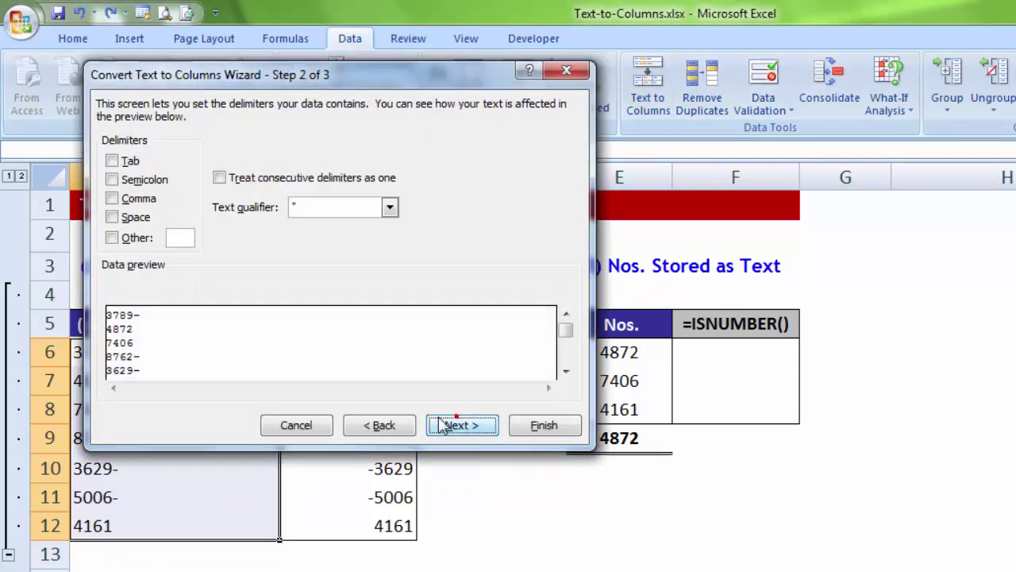
{"action": "left_click", "coordinate": [521, 436]}
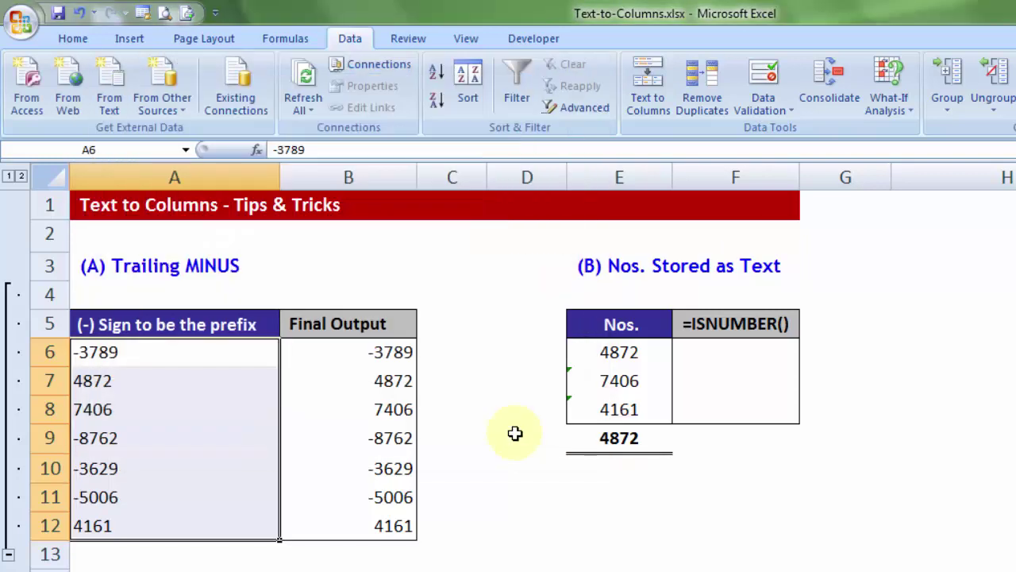
Inspect the text-stored numbers in E6:E8 and dismiss the number-stored-as-text error explanation
{"action": "left_click", "coordinate": [467, 434]}
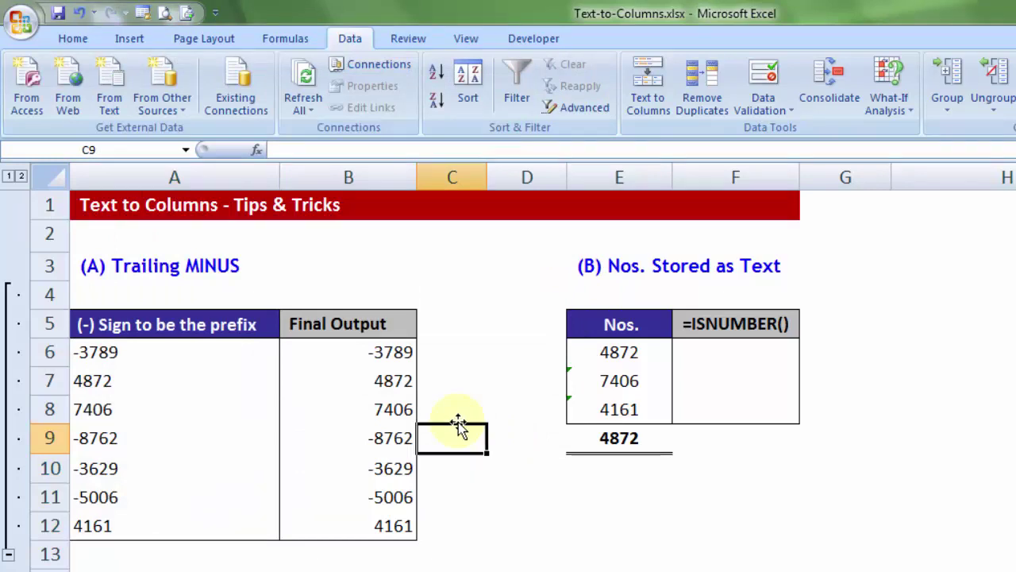
{"action": "left_click", "coordinate": [649, 353]}
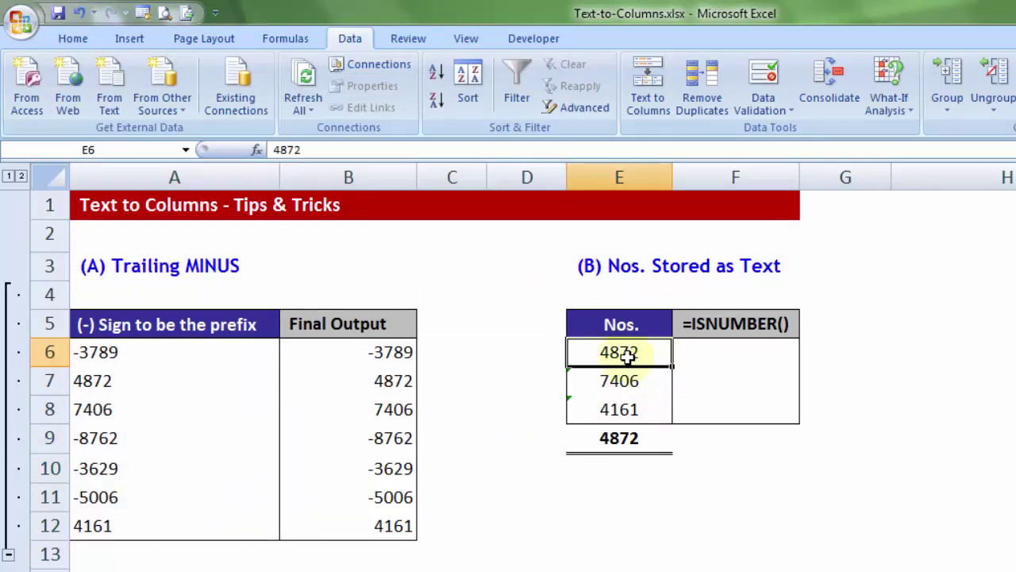
{"action": "left_click", "coordinate": [638, 384]}
{"action": "left_click", "coordinate": [601, 417]}
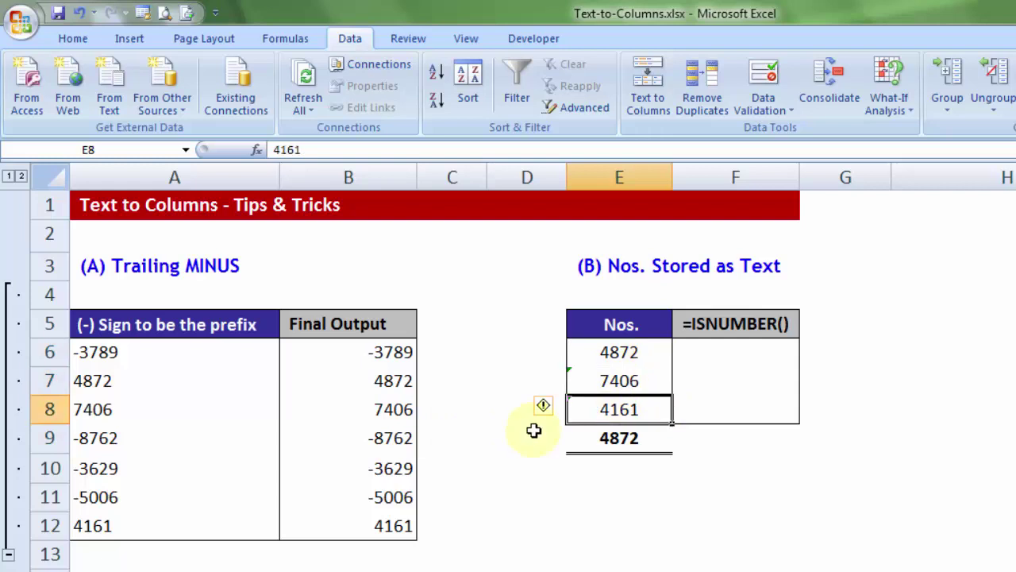
{"action": "left_click", "coordinate": [573, 381]}
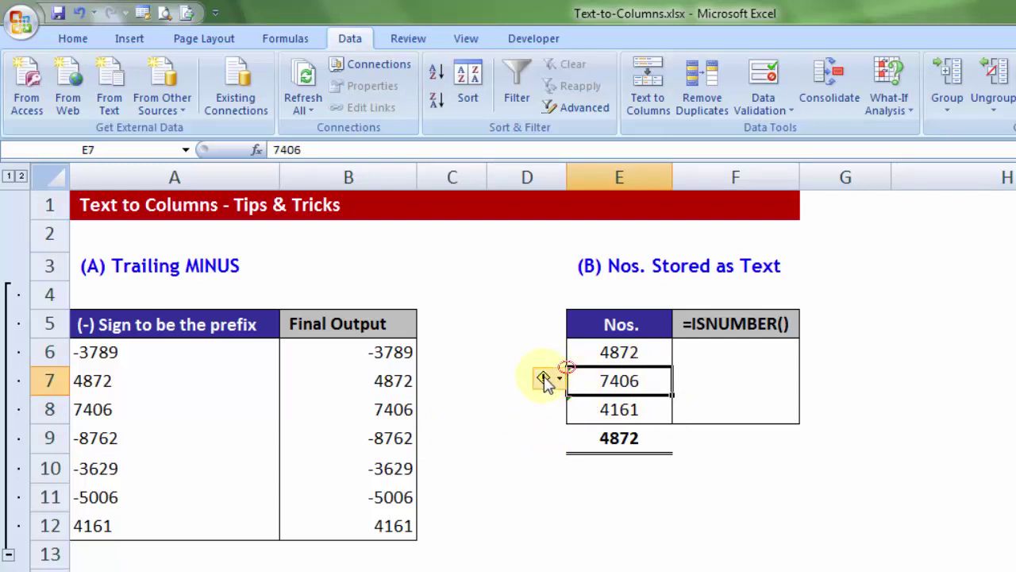
{"action": "mouse_move", "coordinate": [546, 380]}
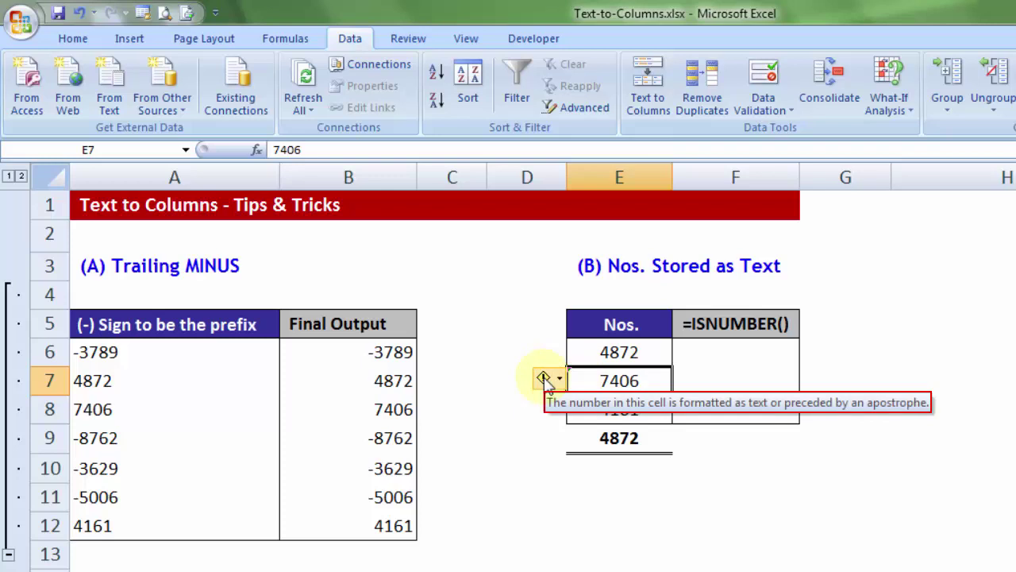
{"action": "left_click", "coordinate": [727, 494]}
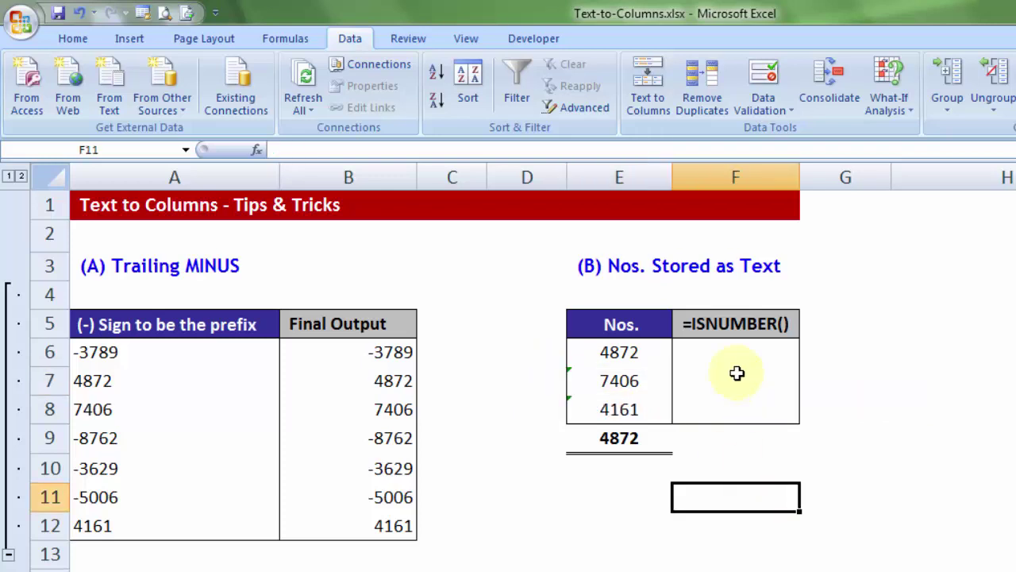
Enter =ISNUMBER(E6) in F6 and fill it down to F8
{"action": "left_click", "coordinate": [728, 349]}
{"action": "type", "text": "=isnumbe"}
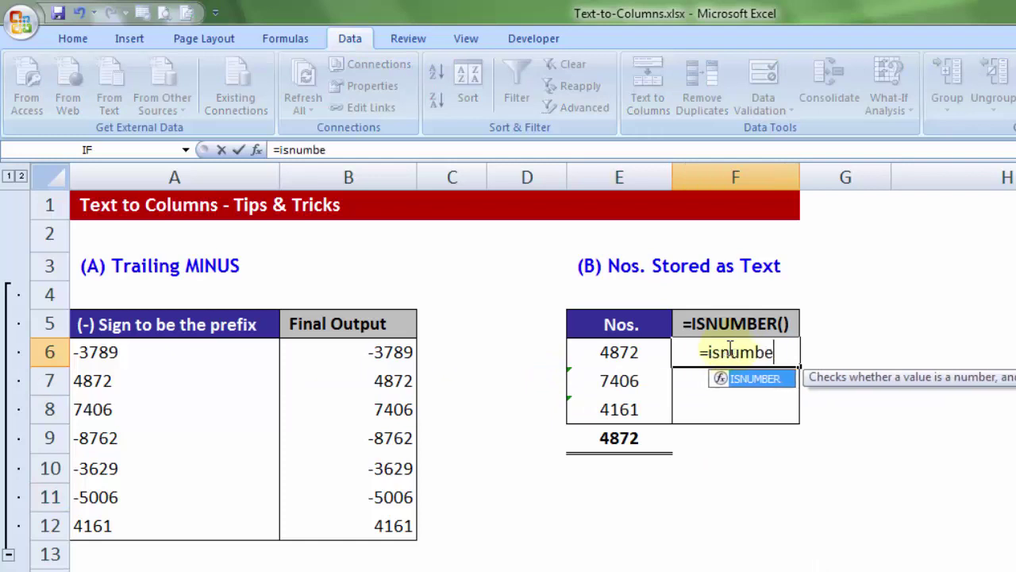
{"action": "key", "text": "Tab"}
{"action": "left_click", "coordinate": [652, 350]}
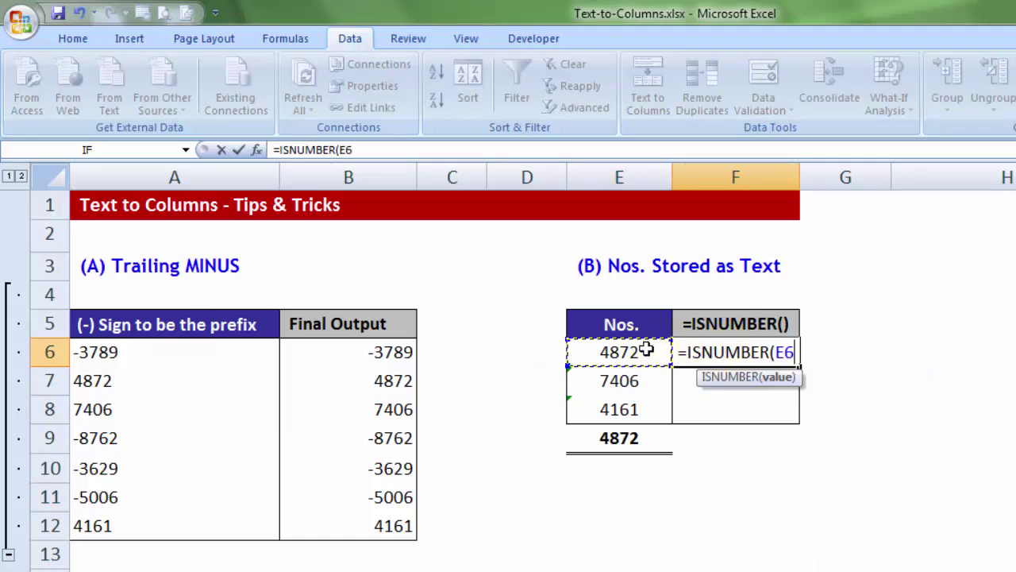
{"action": "type", "text": ")"}
{"action": "key", "text": "Return"}
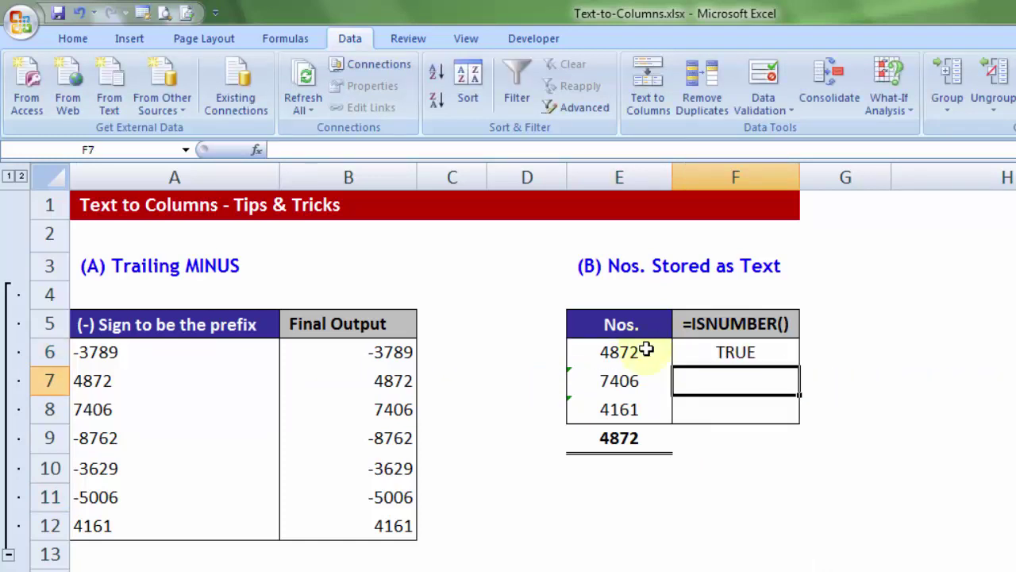
{"action": "left_click", "coordinate": [772, 350]}
{"action": "left_click_drag", "start_coordinate": [799, 366], "coordinate": [799, 419]}
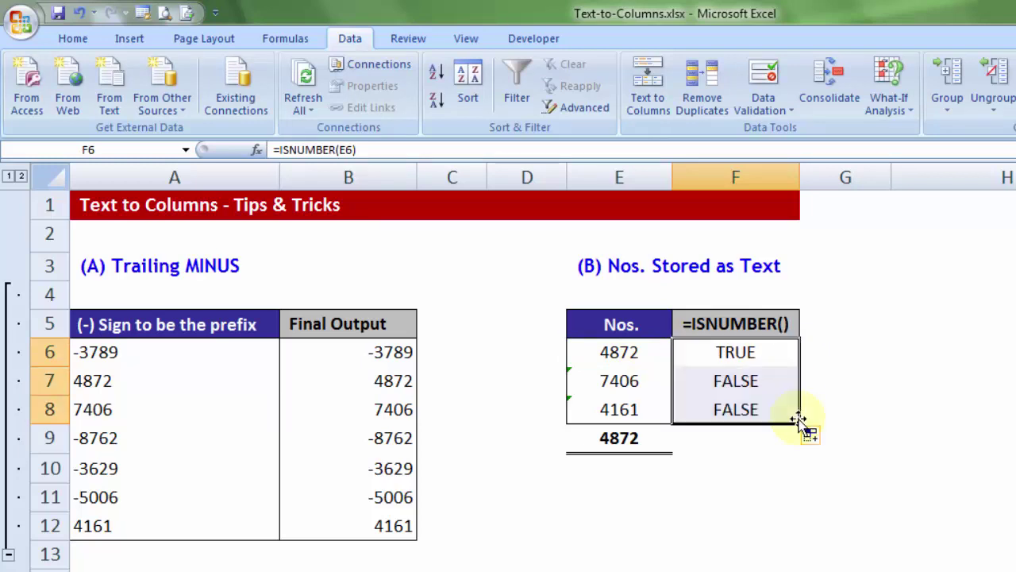
{"action": "left_click", "coordinate": [651, 442]}
{"action": "double_click", "coordinate": [615, 440]}
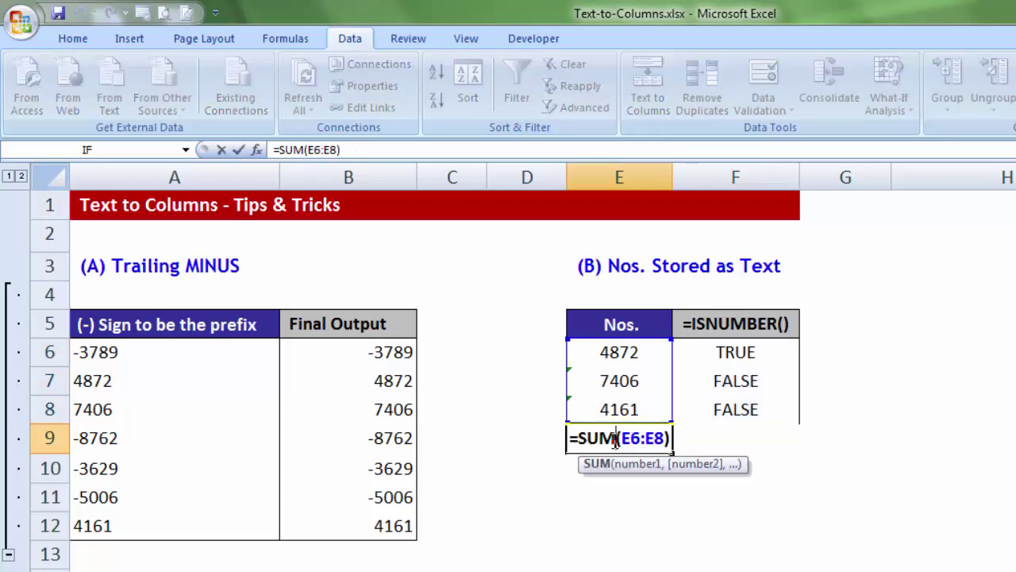
{"action": "left_click_drag", "start_coordinate": [568, 438], "coordinate": [692, 438]}
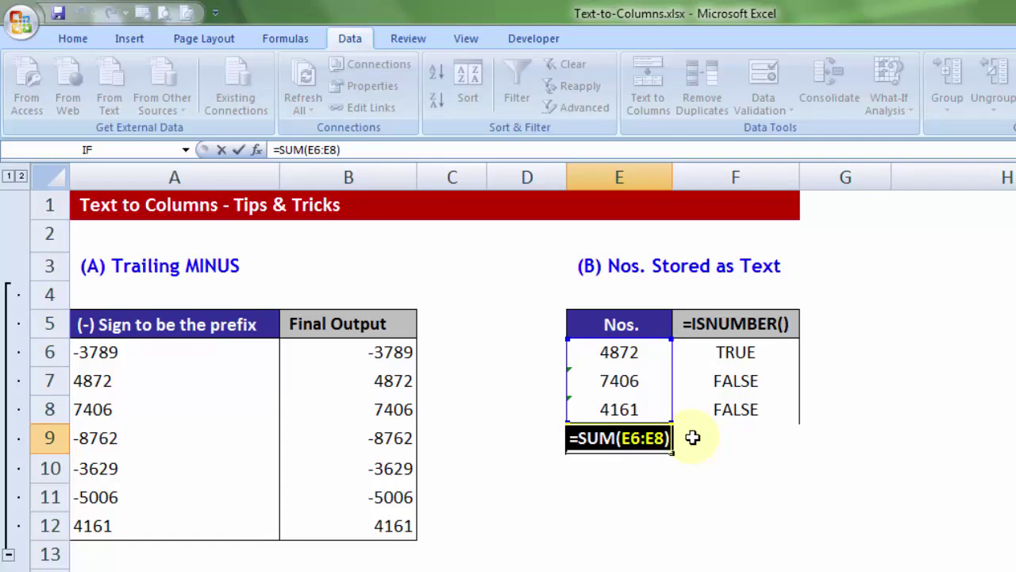
{"action": "key", "text": "Return"}
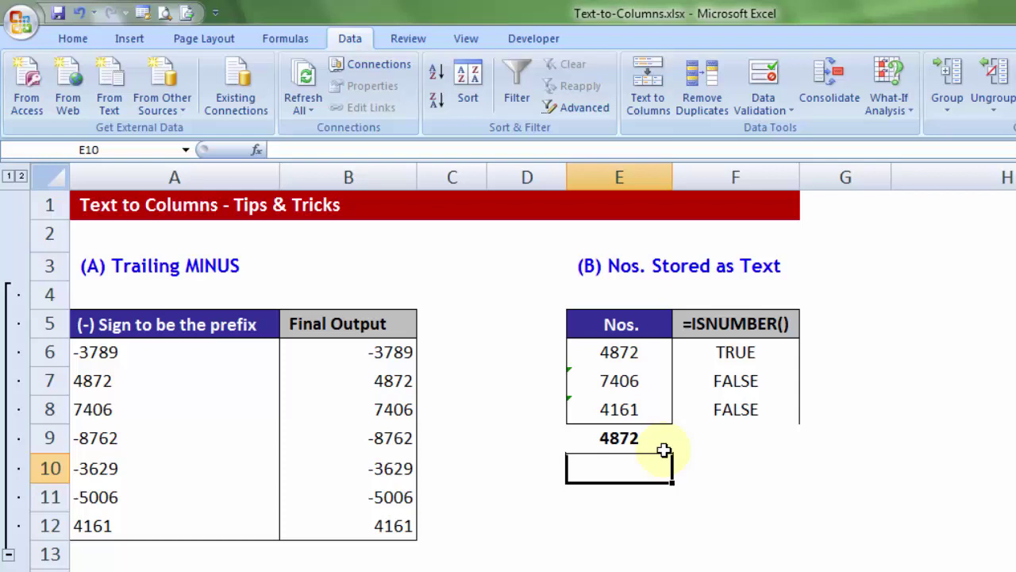
{"action": "left_click", "coordinate": [636, 352]}
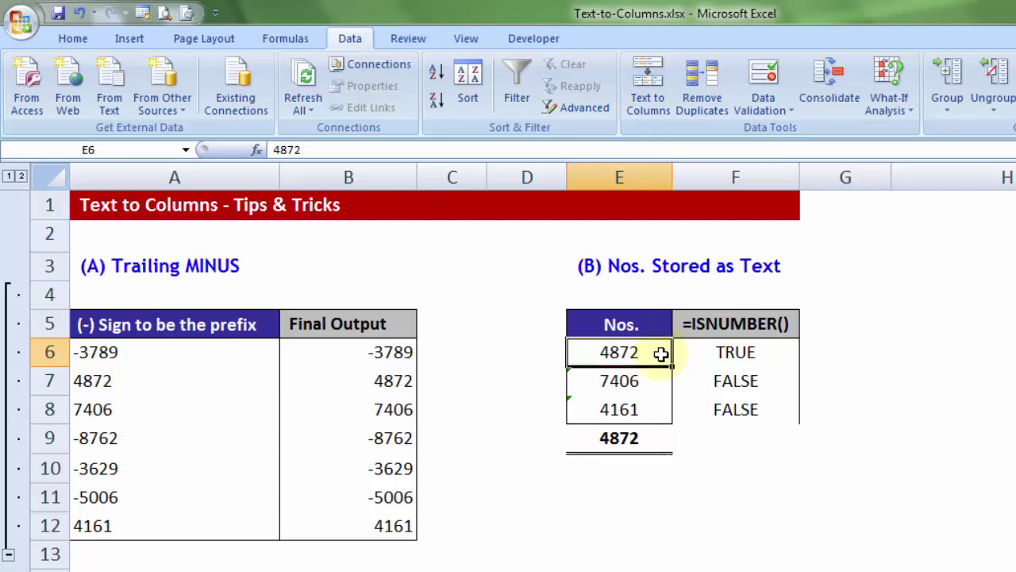
{"action": "left_click_drag", "start_coordinate": [661, 353], "coordinate": [642, 413]}
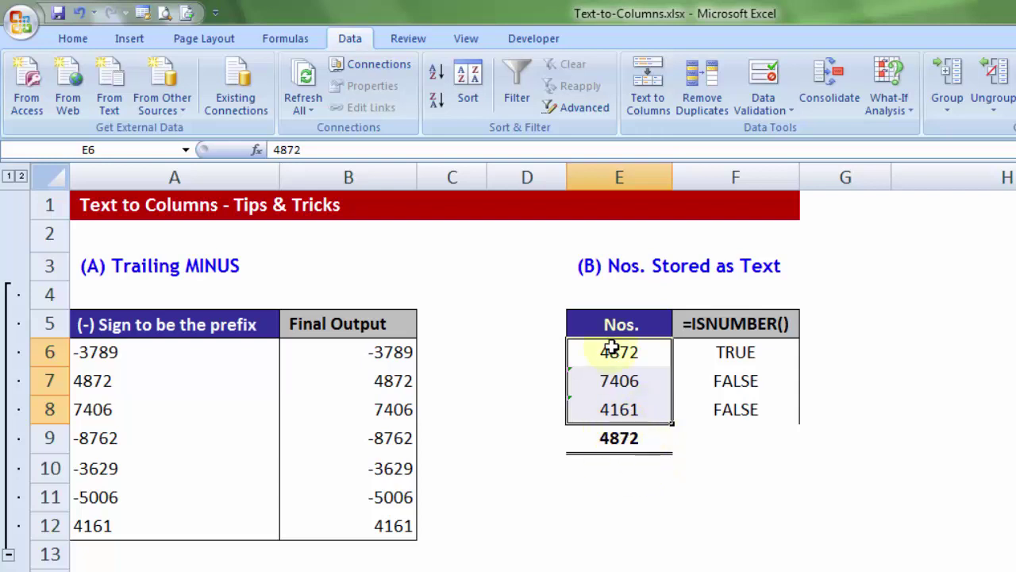
Convert E6:E8 to real numbers with Text to Columns using the General column format
{"action": "left_click_drag", "start_coordinate": [607, 348], "coordinate": [612, 404]}
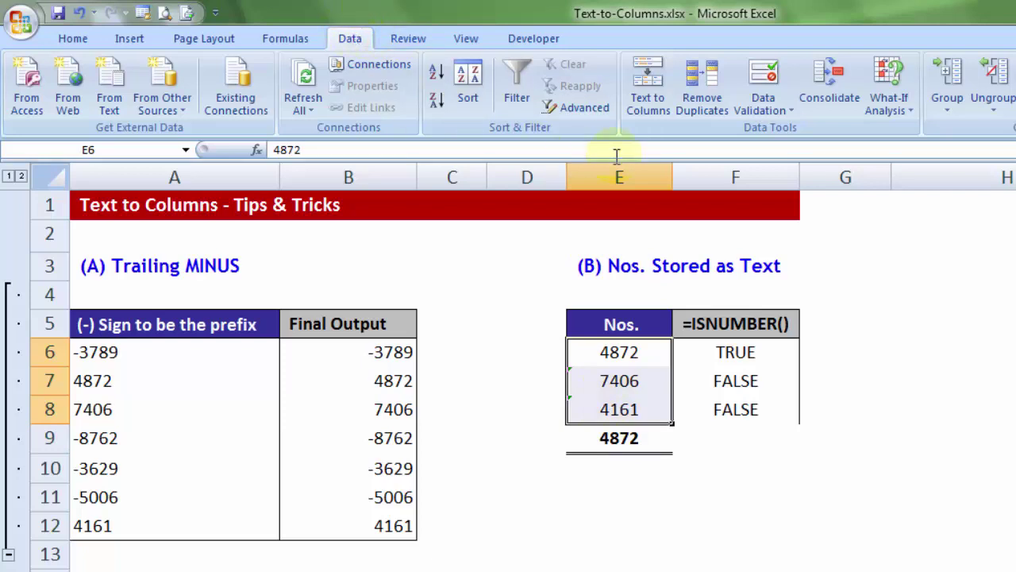
{"action": "left_click", "coordinate": [645, 116]}
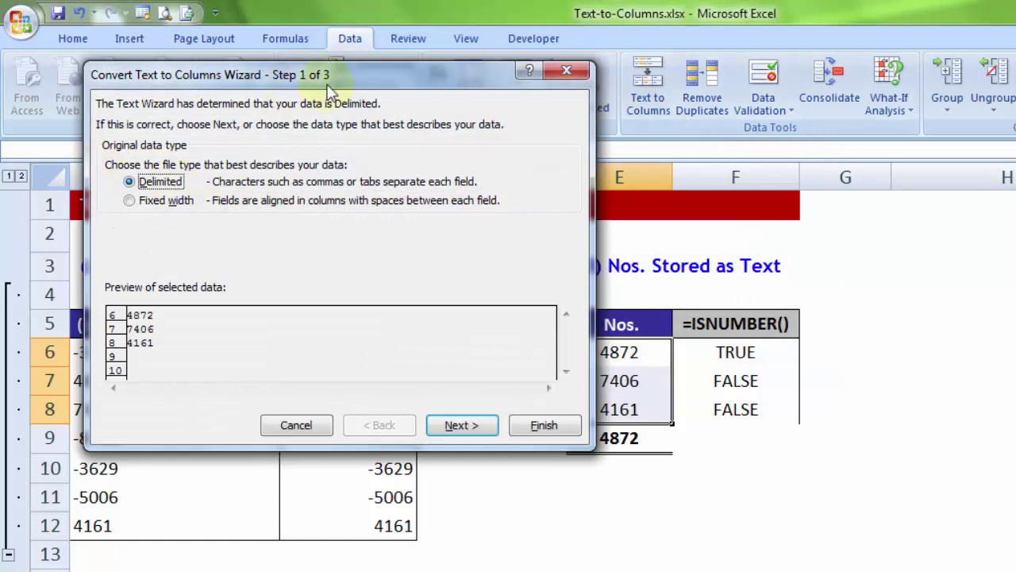
{"action": "left_click", "coordinate": [452, 427]}
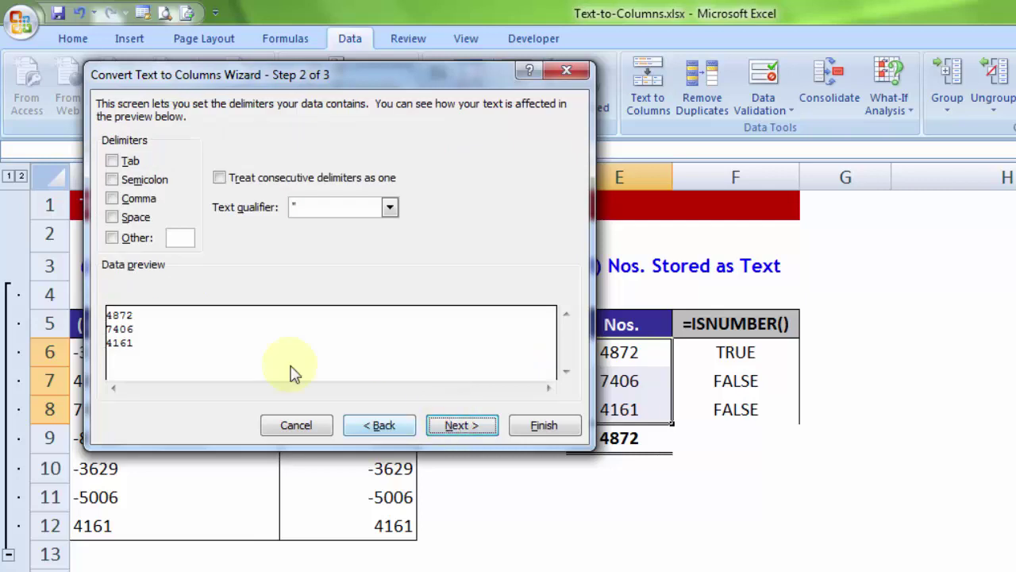
{"action": "left_click", "coordinate": [474, 434]}
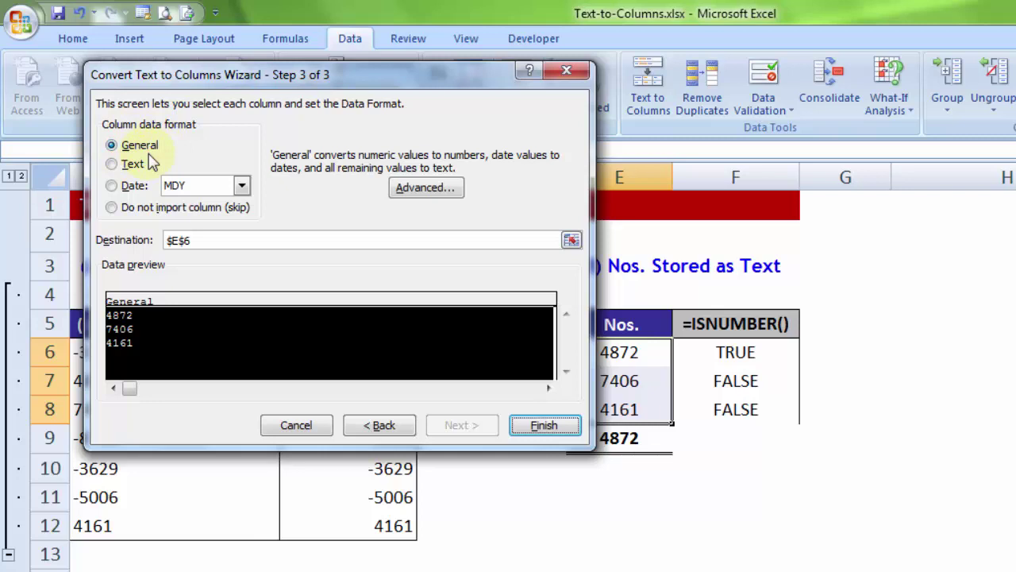
{"action": "left_click", "coordinate": [542, 427]}
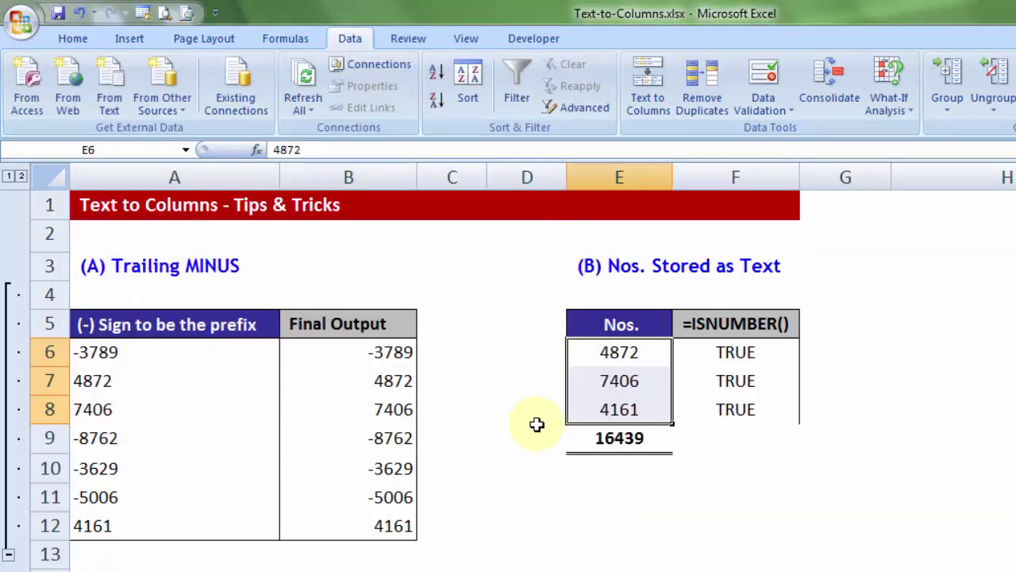
Reselect E6:E8 and check the new 16439 total in E9
{"action": "left_click", "coordinate": [603, 503]}
{"action": "left_click_drag", "start_coordinate": [609, 352], "coordinate": [608, 408]}
{"action": "left_click", "coordinate": [654, 438]}
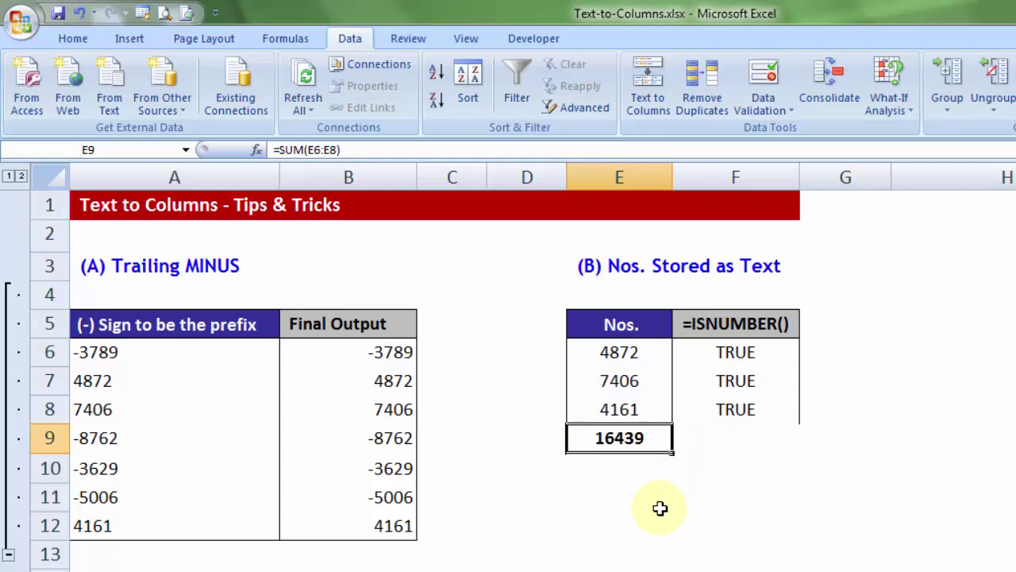
{"action": "left_click_drag", "start_coordinate": [623, 354], "coordinate": [621, 408]}
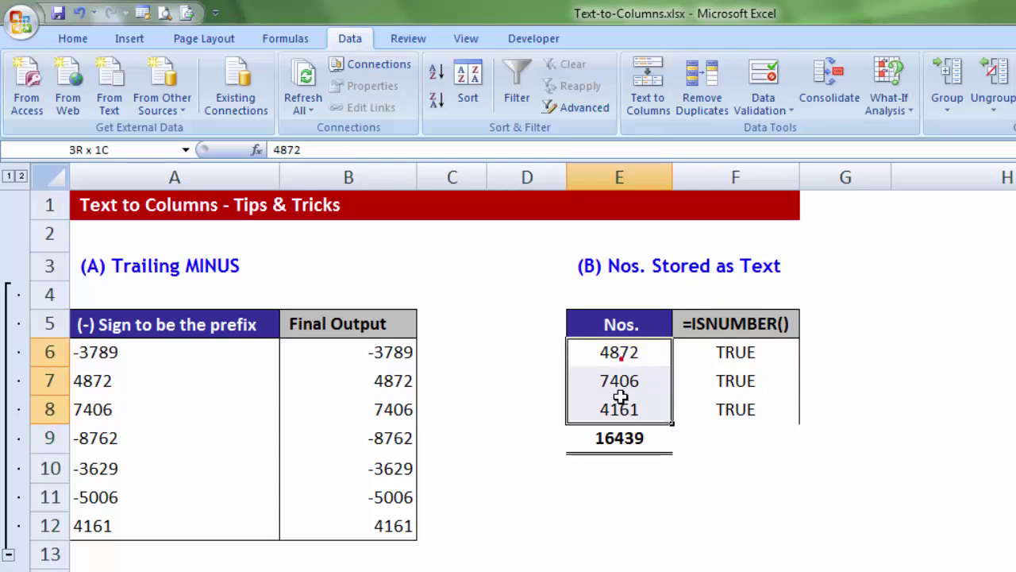
{"action": "left_click", "coordinate": [649, 105]}
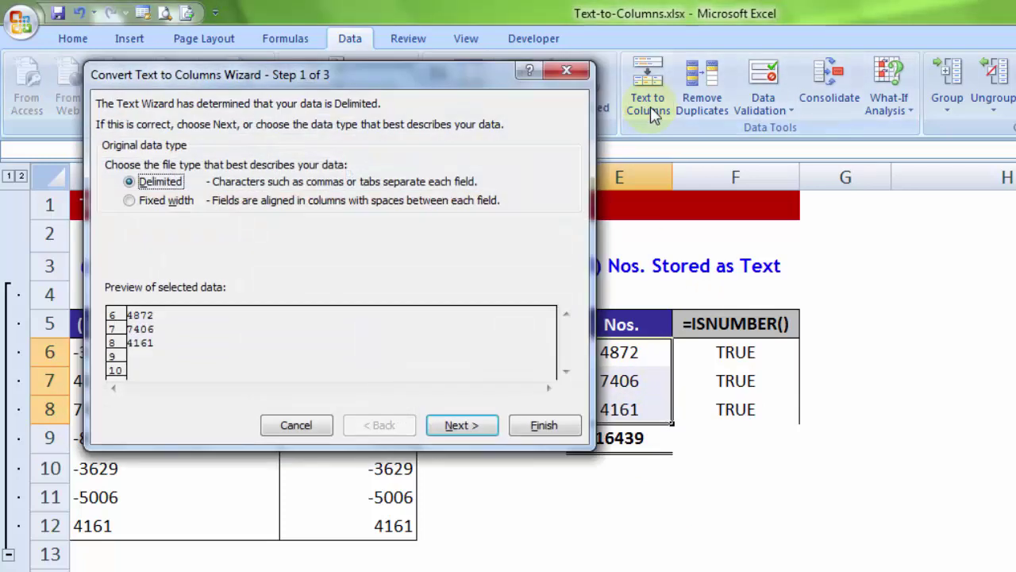
{"action": "left_click", "coordinate": [539, 429]}
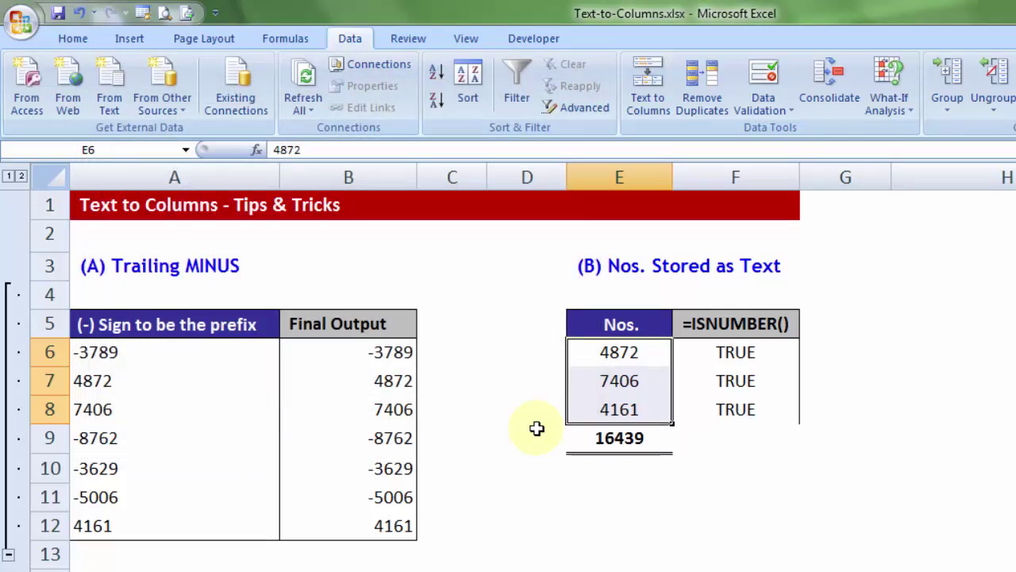
{"action": "left_click_drag", "start_coordinate": [175, 569], "coordinate": [726, 568]}
{"action": "left_click", "coordinate": [668, 565]}
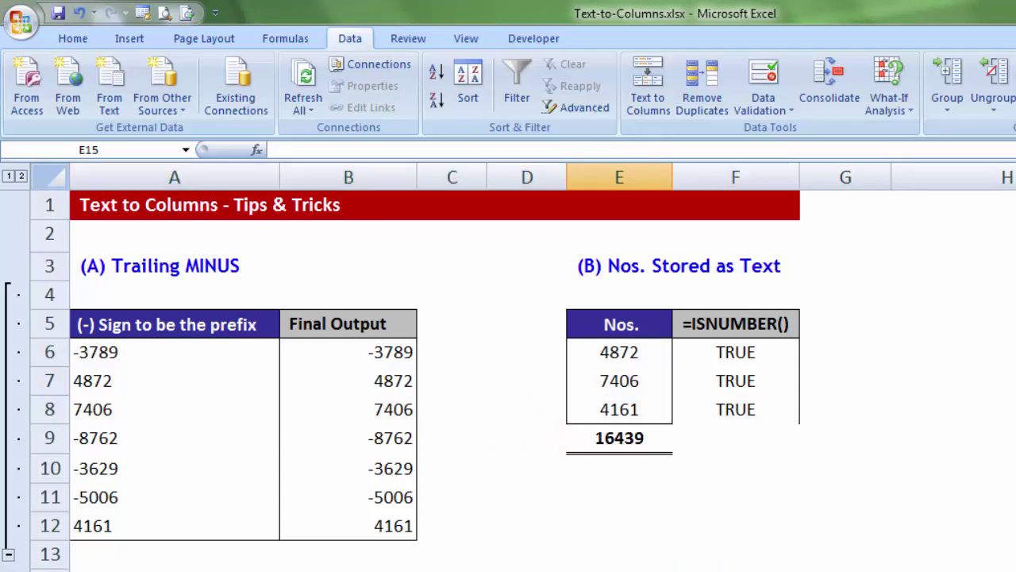
{"action": "left_click", "coordinate": [760, 466]}
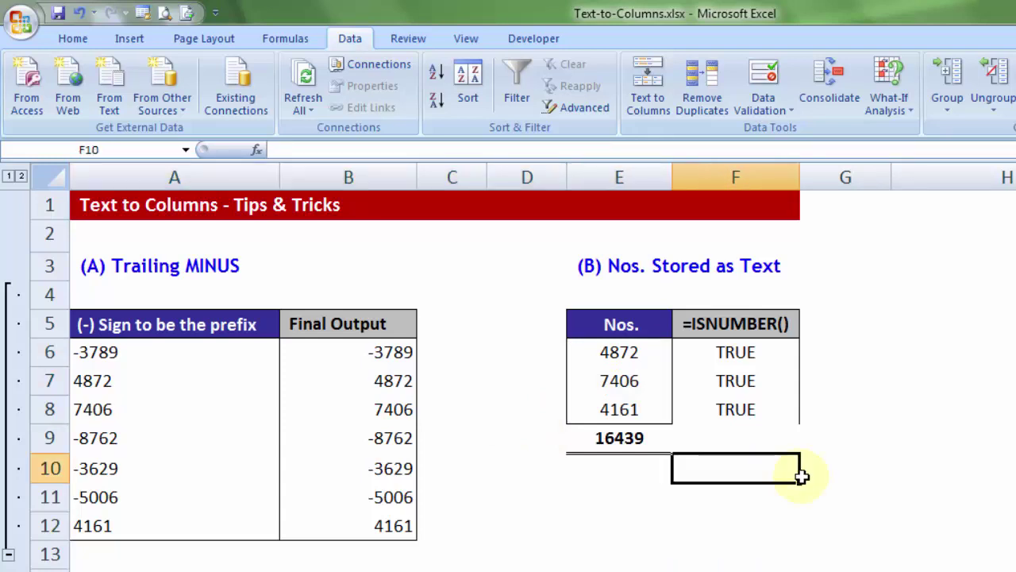